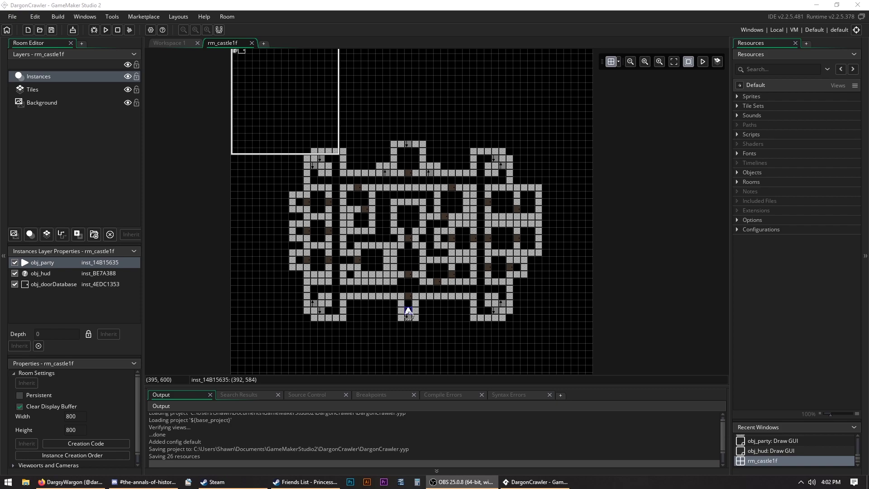
# - Zoom in and snap obj_party back into the bottom entrance cell at 392, 584
pyautogui.click(427, 321)
pyautogui.keyDown('ctrl'); pyautogui.scroll(2, 408, 317); pyautogui.keyUp('ctrl')
pyautogui.keyDown('ctrl'); pyautogui.scroll(1, 409, 312); pyautogui.keyUp('ctrl')
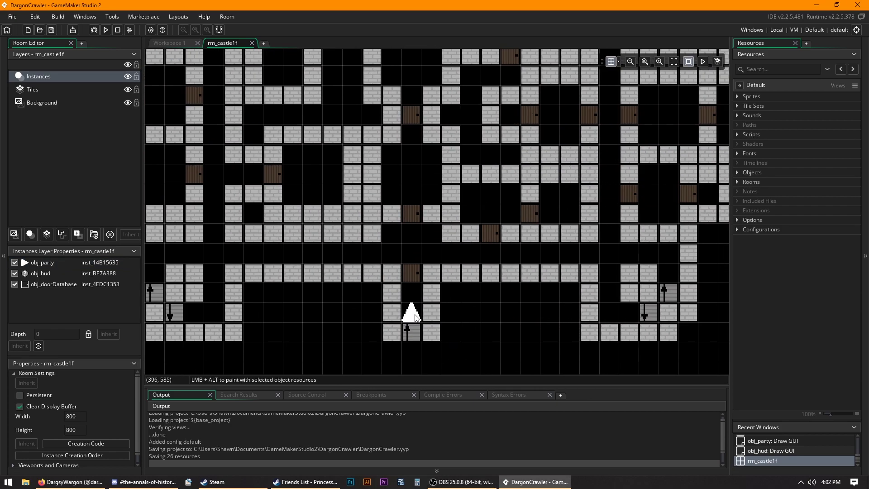
pyautogui.moveTo(411, 311)
pyautogui.mouseDown()
pyautogui.moveTo(400, 290)
pyautogui.moveTo(405, 308)
pyautogui.mouseUp()
pyautogui.keyDown('ctrl'); pyautogui.scroll(1, 410, 317); pyautogui.keyUp('ctrl')
pyautogui.keyDown('ctrl'); pyautogui.scroll(3, 411, 324); pyautogui.keyUp('ctrl')
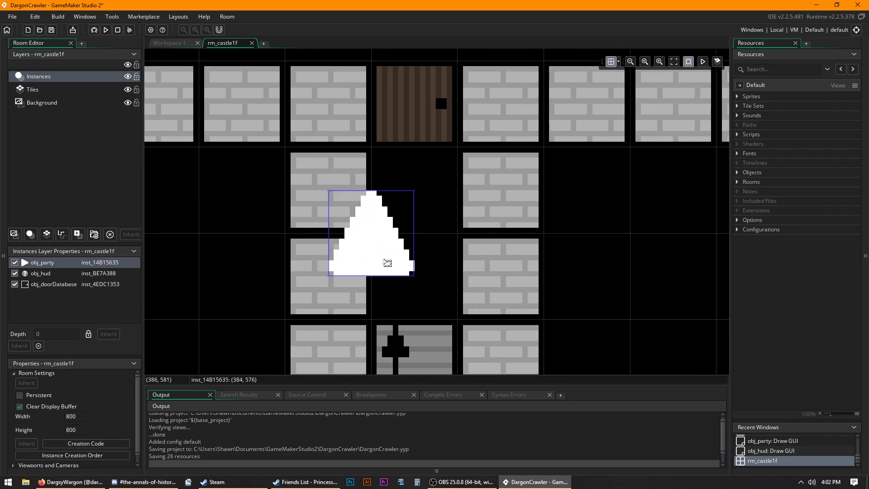
pyautogui.moveTo(388, 258); pyautogui.dragTo(419, 283)
# - Pan across the castle map and reset the room view to 100% zoom
pyautogui.keyDown('ctrl'); pyautogui.scroll(-4, 520, 286); pyautogui.keyUp('ctrl')
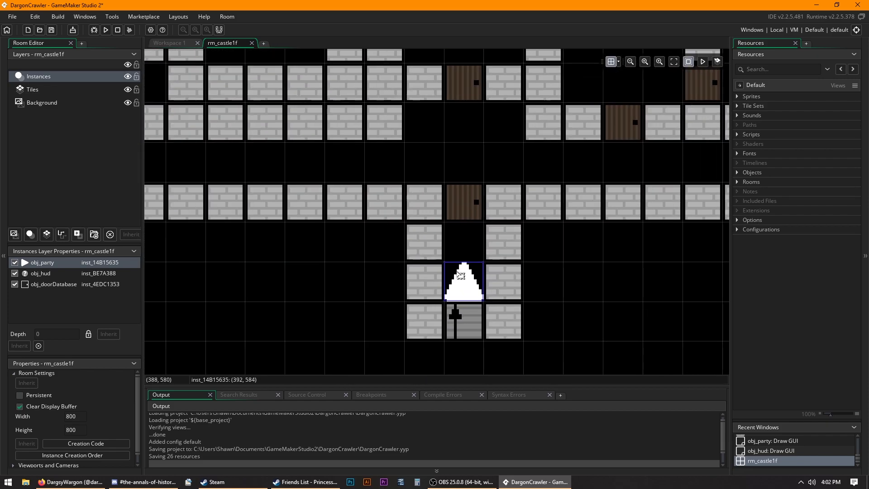
pyautogui.moveTo(544, 281); pyautogui.dragTo(479, 310, button='middle')
pyautogui.scroll(-2, 480, 312)
pyautogui.keyDown('ctrl'); pyautogui.scroll(-1, 479, 312); pyautogui.keyUp('ctrl')
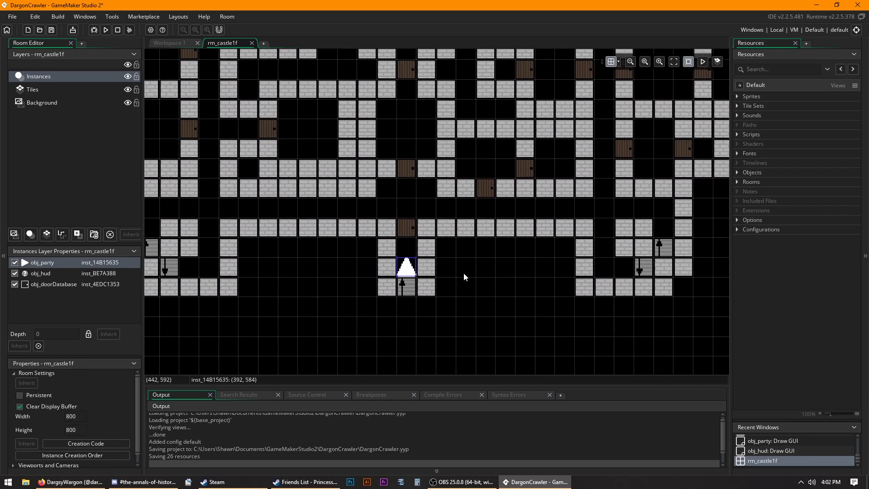
pyautogui.moveTo(490, 269); pyautogui.dragTo(485, 300, button='middle')
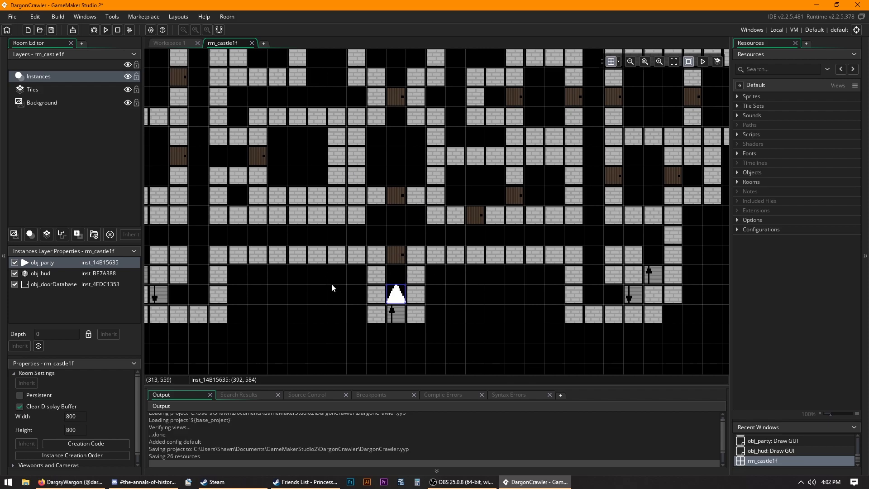
pyautogui.keyDown('ctrl'); pyautogui.scroll(-5, 463, 279); pyautogui.keyUp('ctrl')
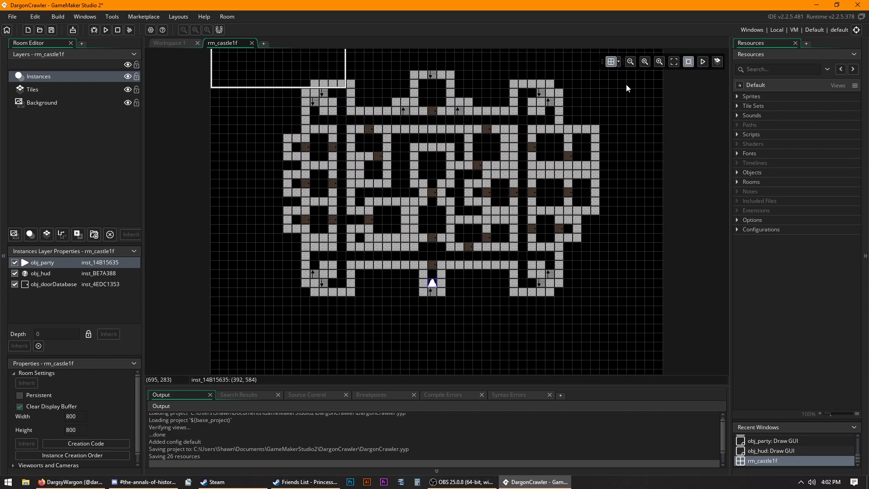
pyautogui.click(647, 62)
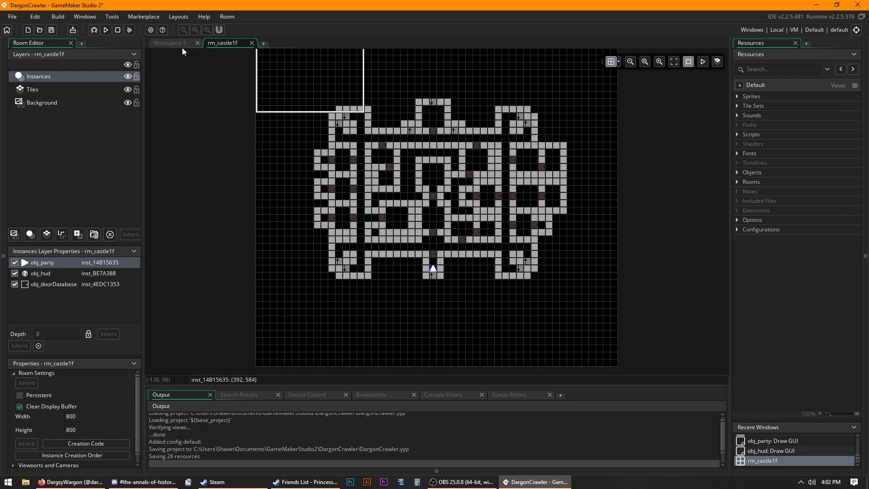
# - Run the game to open the Test Dungeon first-person view
pyautogui.click(107, 31)
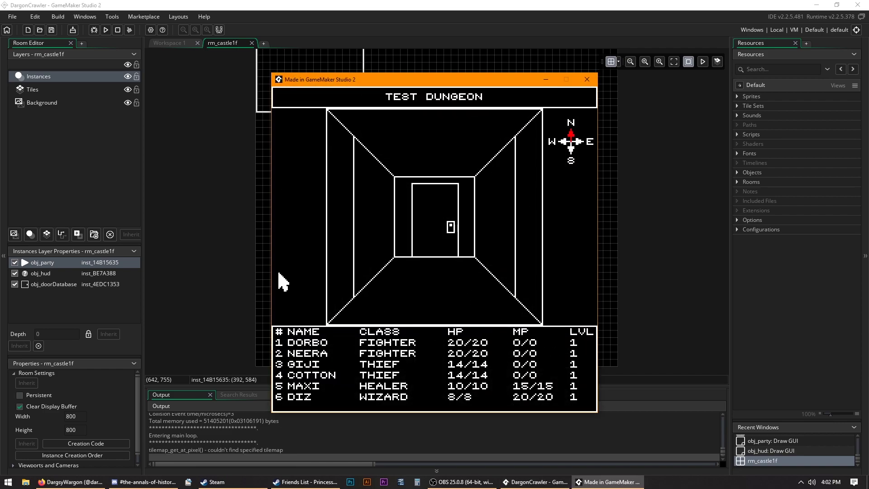
# - Turn the party east and walk it down the corridor
pyautogui.press('Right')
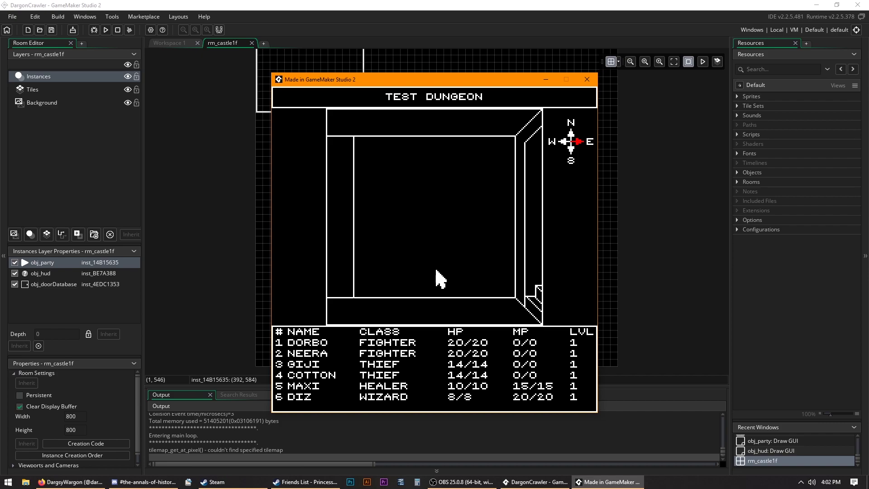
pyautogui.press('Left')
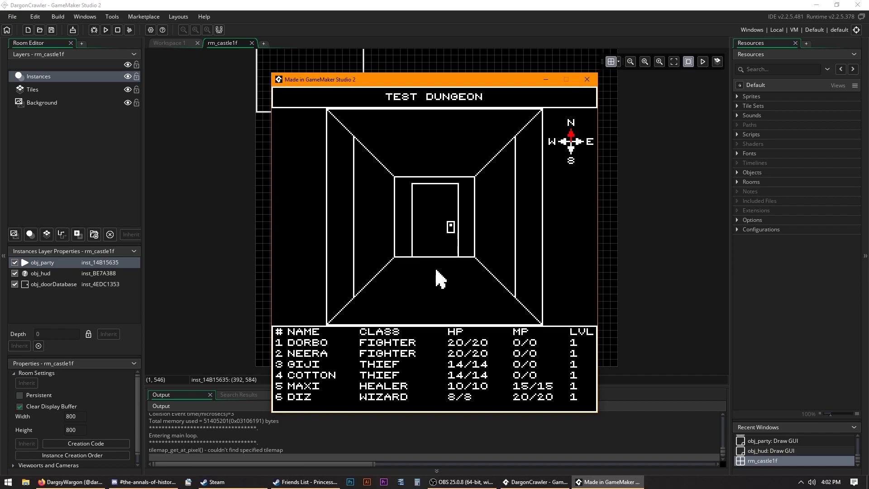
pyautogui.press('Up')
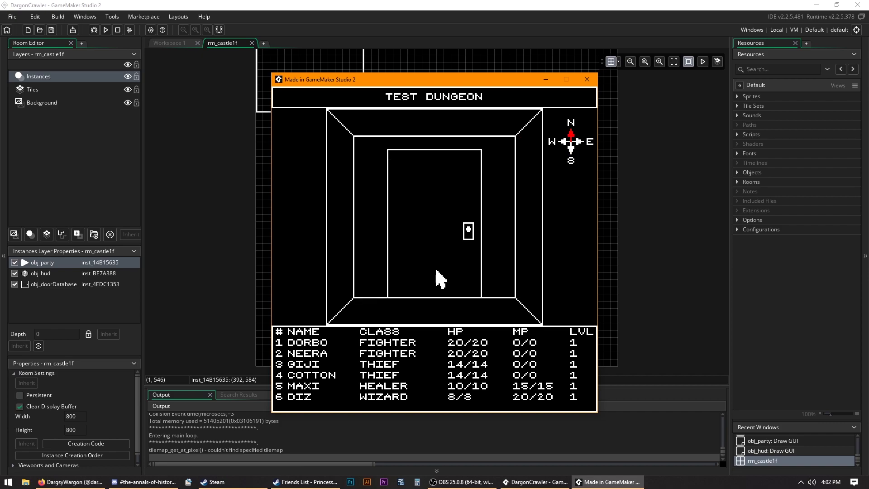
pyautogui.press('Down')
pyautogui.press('Right')
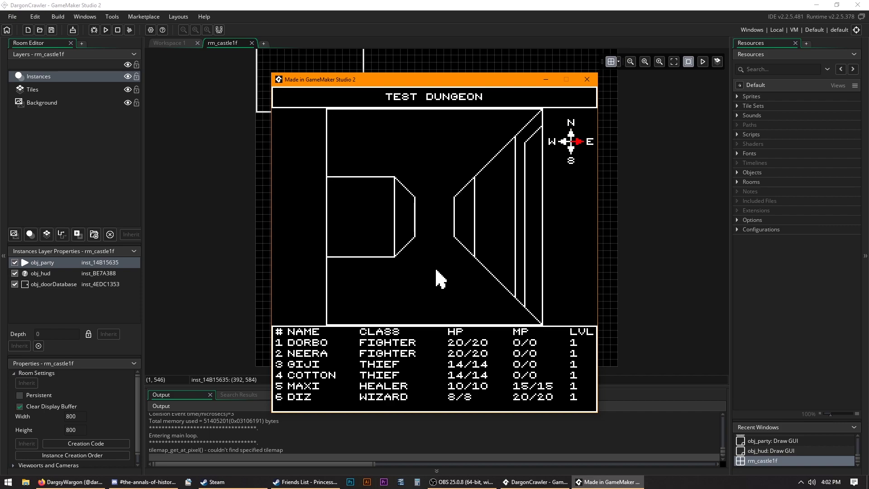
pyautogui.press('Up')
pyautogui.press('Up')
pyautogui.press('Up')
pyautogui.press('Up')
pyautogui.press('Up')
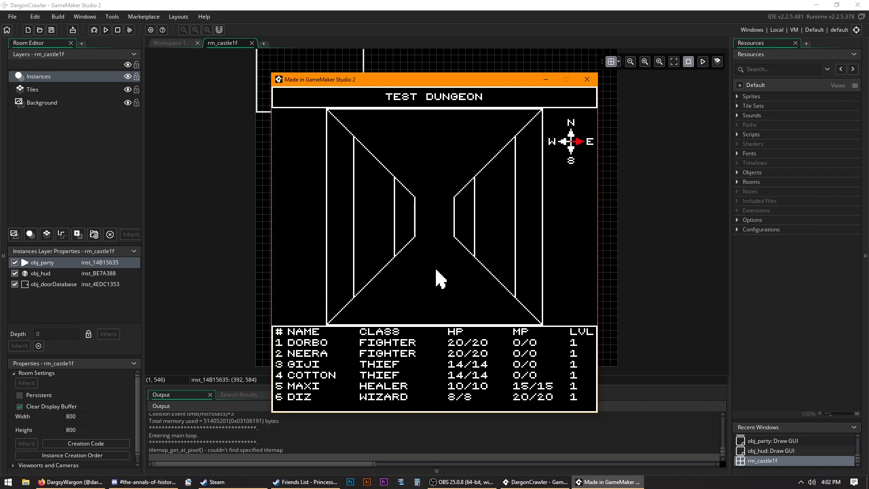
# - Move the game window aside to view the map, then walk forward to the door wall
pyautogui.moveTo(445, 79); pyautogui.dragTo(232, 76)
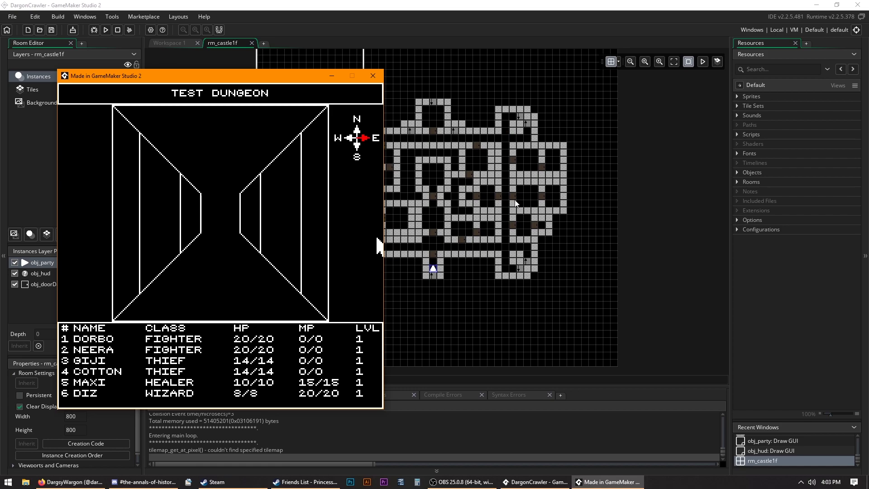
pyautogui.moveTo(217, 80); pyautogui.dragTo(407, 96)
pyautogui.press('Up')
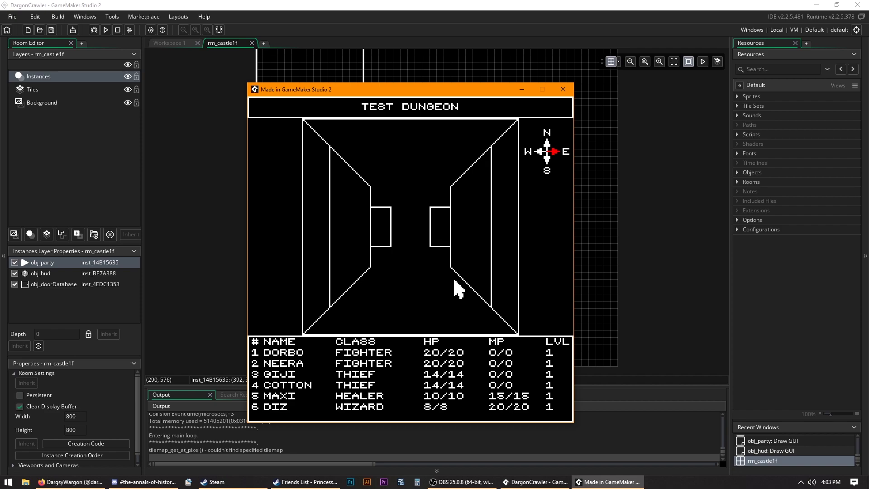
pyautogui.press('Up')
pyautogui.press('Up')
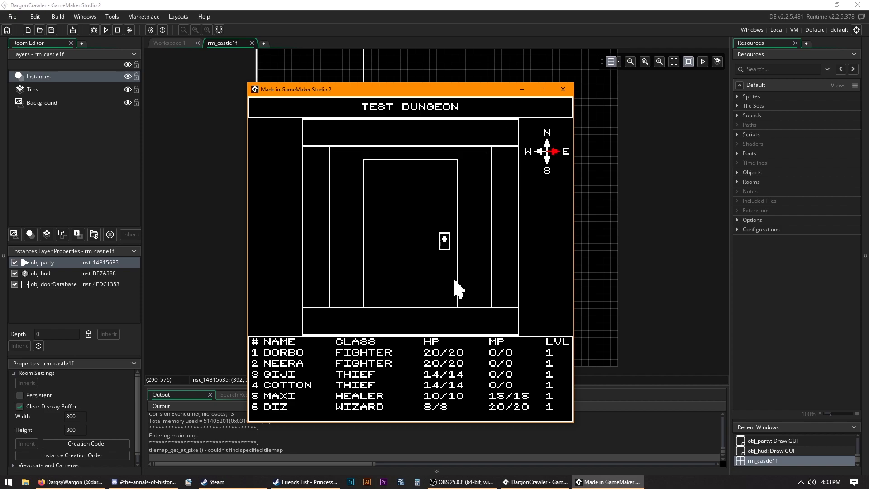
# - Turn the party toward the west and back to face east down the corridor
pyautogui.press('Left')
pyautogui.press('Left')
pyautogui.press('Right')
pyautogui.press('Left')
pyautogui.press('Right')
pyautogui.press('Right')
pyautogui.press('Left')
pyautogui.press('Right')
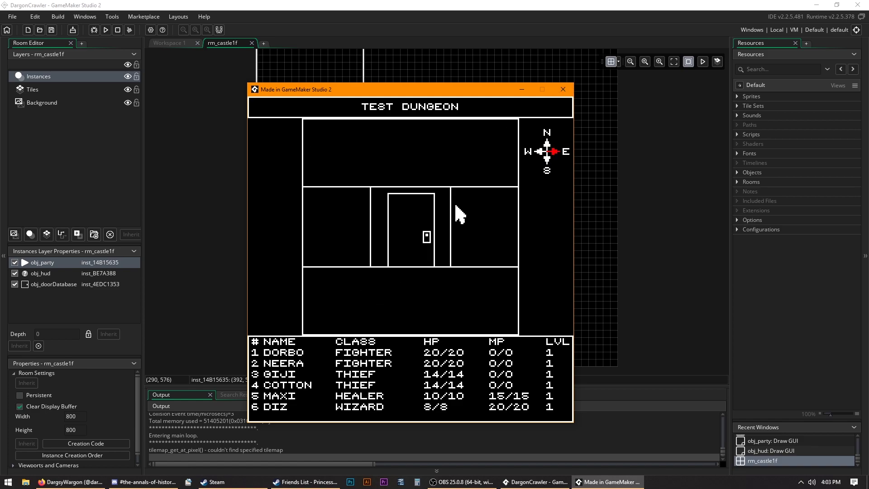
# - Open the Consumables inventory and scroll its TEST items, wrapping to TEST 18 and back to the top
pyautogui.press('i')
pyautogui.press('Down')
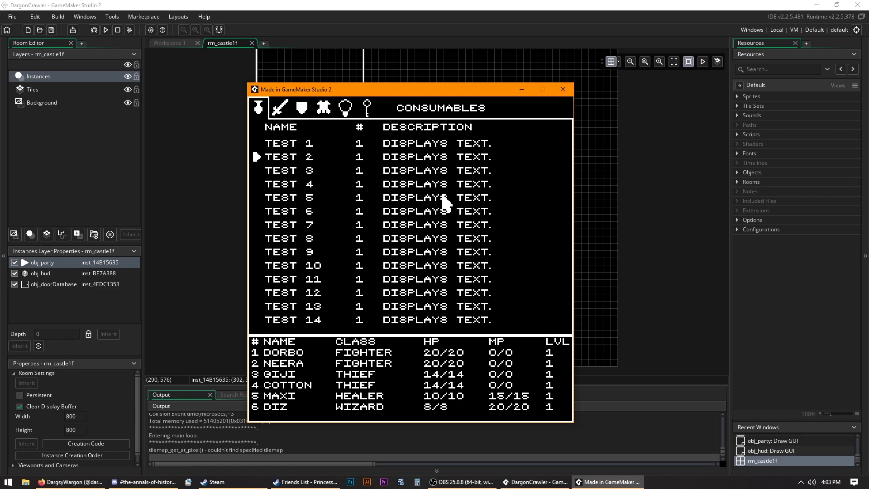
pyautogui.press('Down')
pyautogui.press('Down')
pyautogui.press('Down')
pyautogui.press('Up')
pyautogui.press('Up')
pyautogui.press('Up')
pyautogui.press('Up')
pyautogui.press('Up')
pyautogui.press('Up')
pyautogui.press('Up')
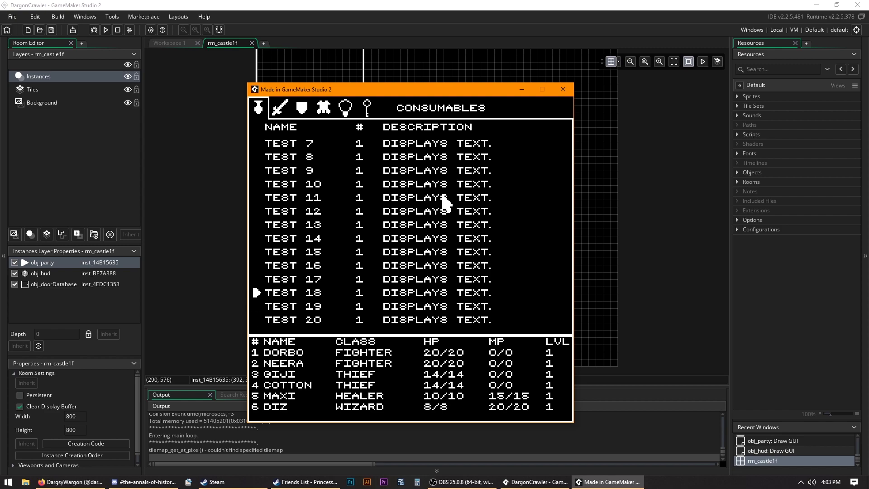
pyautogui.press('Up')
pyautogui.press('Down')
pyautogui.press('Down')
pyautogui.press('Down')
pyautogui.press('Down')
pyautogui.press('Down')
pyautogui.press('Down')
pyautogui.press('Down')
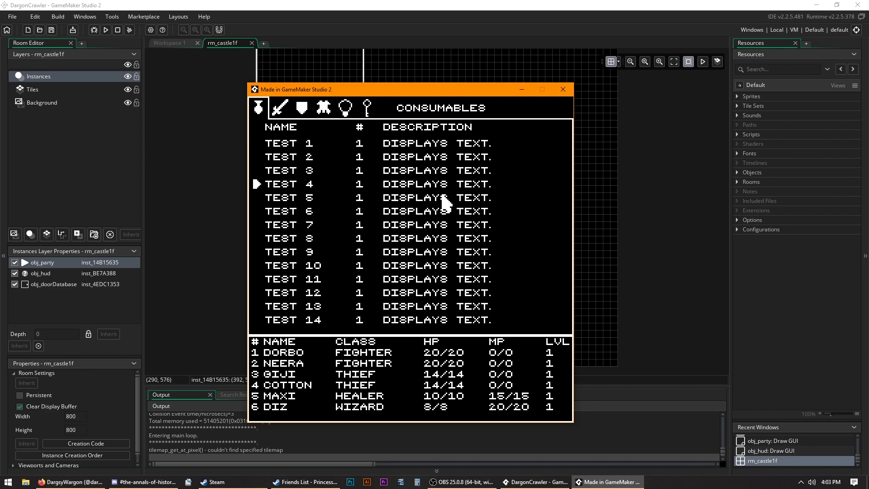
pyautogui.press('Down')
pyautogui.press('Down')
pyautogui.press('Down')
pyautogui.press('Down')
pyautogui.press('Down')
pyautogui.press('Down')
pyautogui.press('Down')
pyautogui.press('Down')
pyautogui.press('Down')
pyautogui.press('Down')
pyautogui.press('Down')
pyautogui.press('Down')
pyautogui.press('Down')
pyautogui.press('Down')
pyautogui.press('Down')
pyautogui.press('Down')
pyautogui.press('Down')
# - Switch the inventory to the Key Items category and back to Consumables
pyautogui.press('Right')
pyautogui.press('Right')
pyautogui.press('Right')
pyautogui.press('Right')
pyautogui.press('Right')
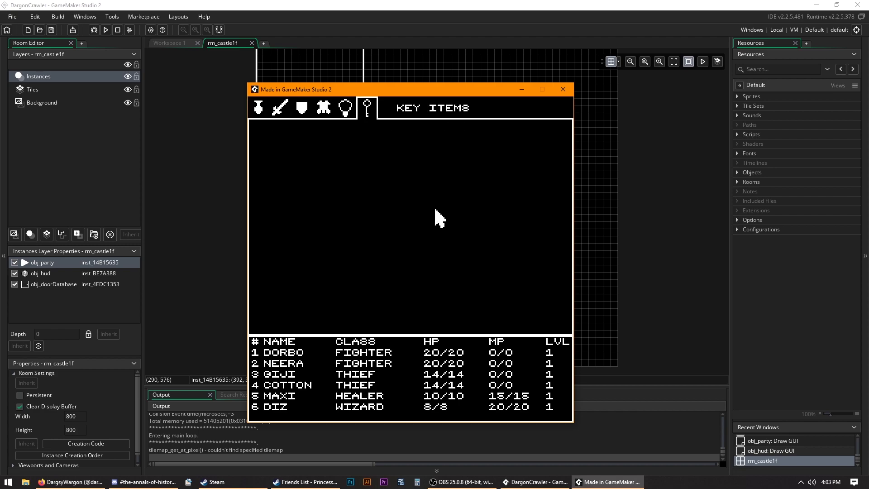
pyautogui.press('Right')
pyautogui.press('Right')
pyautogui.press('Right')
pyautogui.press('Left')
pyautogui.press('Left')
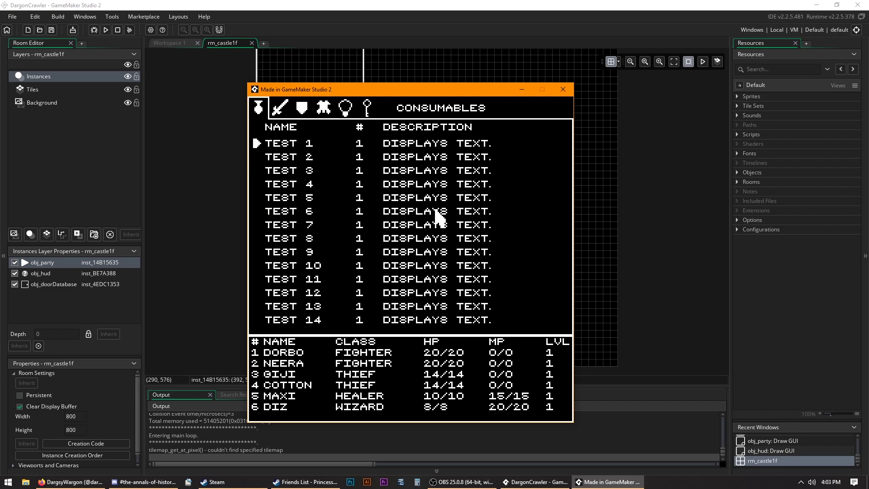
# - Move the selection to TEST 5, then TEST 4, and close the inventory with Escape
pyautogui.press('Down')
pyautogui.press('Down')
pyautogui.press('Down')
pyautogui.press('Down')
pyautogui.press('Up')
pyautogui.press('Escape')
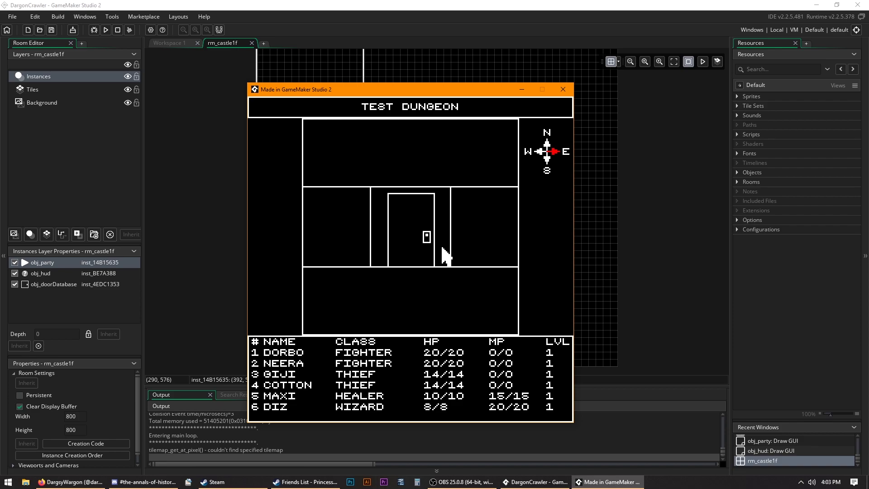
# - Reopen the Consumables inventory, browse TEST 1 to TEST 3, and close it
pyautogui.press('i')
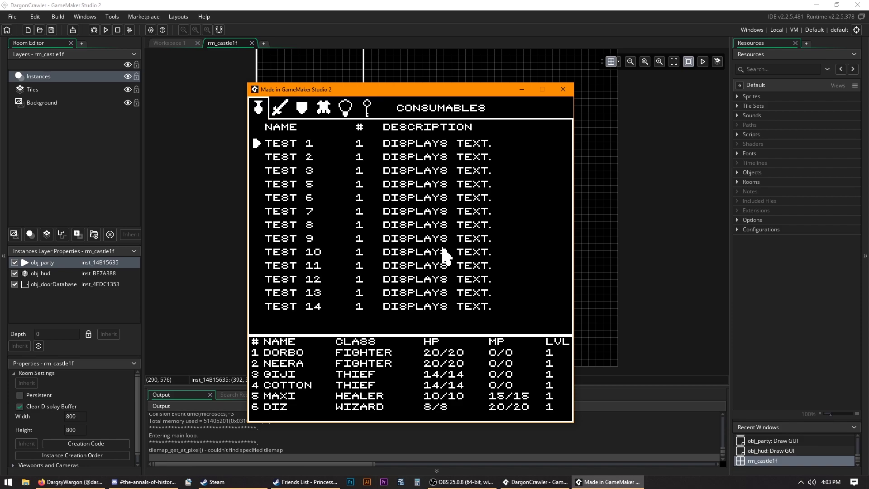
pyautogui.press('Down')
pyautogui.press('Down')
pyautogui.press('Up')
pyautogui.press('Up')
pyautogui.press('Down')
pyautogui.press('Down')
pyautogui.press('Escape')
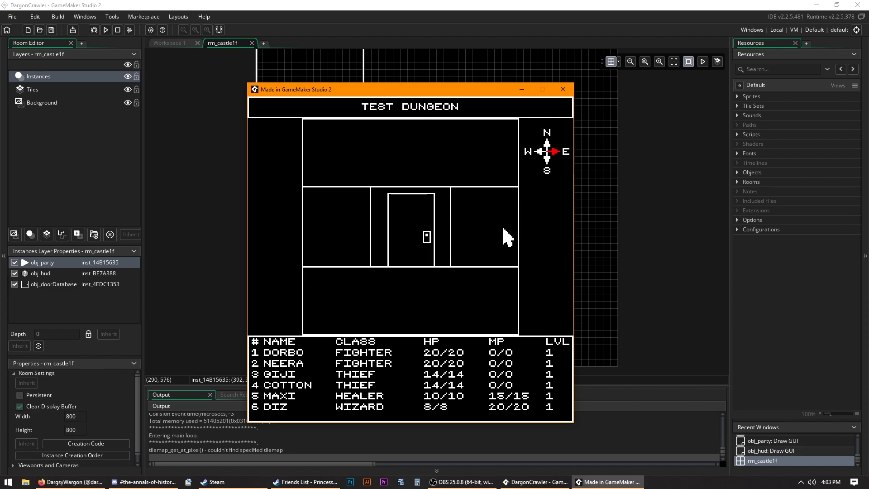
# - Turn the party to face the door, open it and step into the corridor
pyautogui.press('Right')
pyautogui.press('Left')
pyautogui.press('Up')
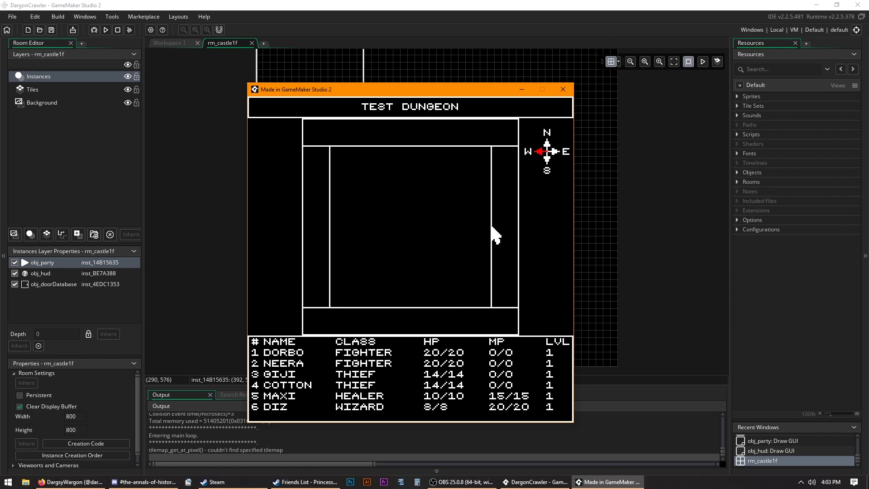
pyautogui.press('Up')
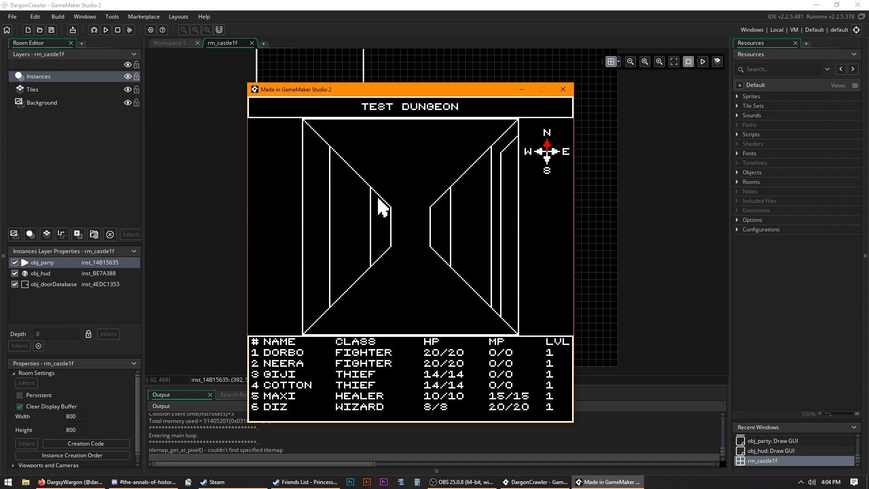
# - Close the game window, zoom into the room and select the Tiles layer
pyautogui.click(563, 89)
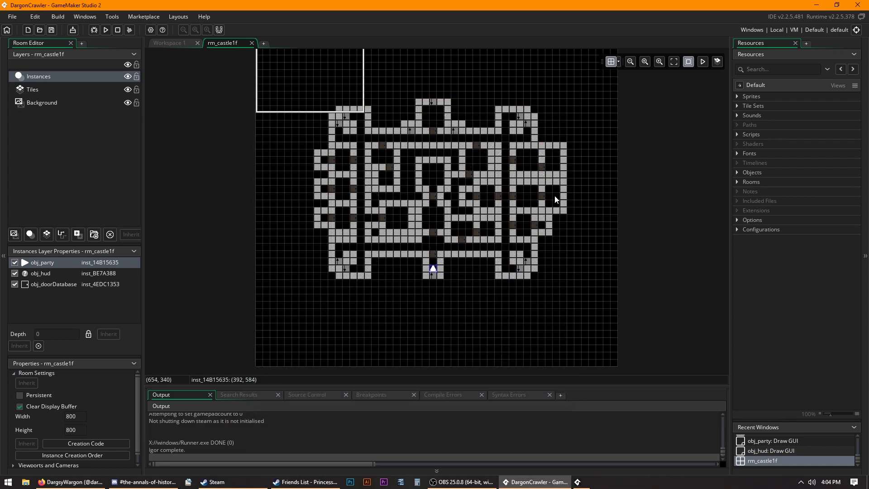
pyautogui.scroll(2, 530, 290)
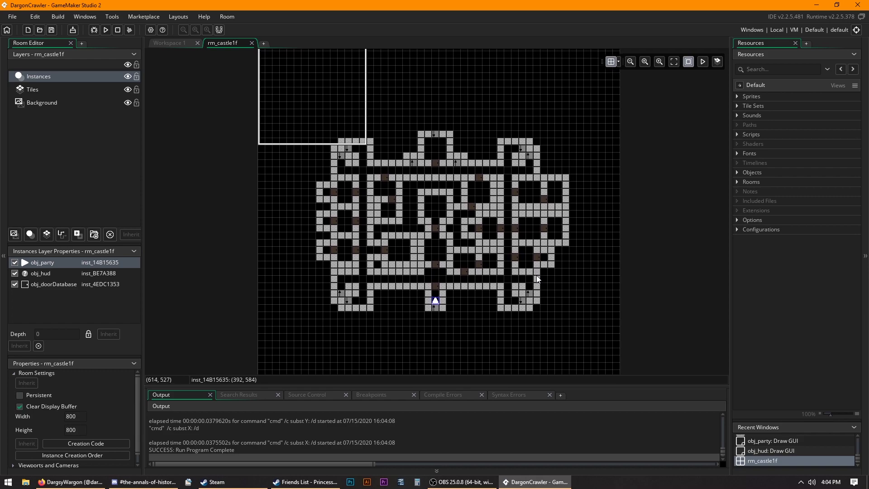
pyautogui.scroll(1, 538, 278)
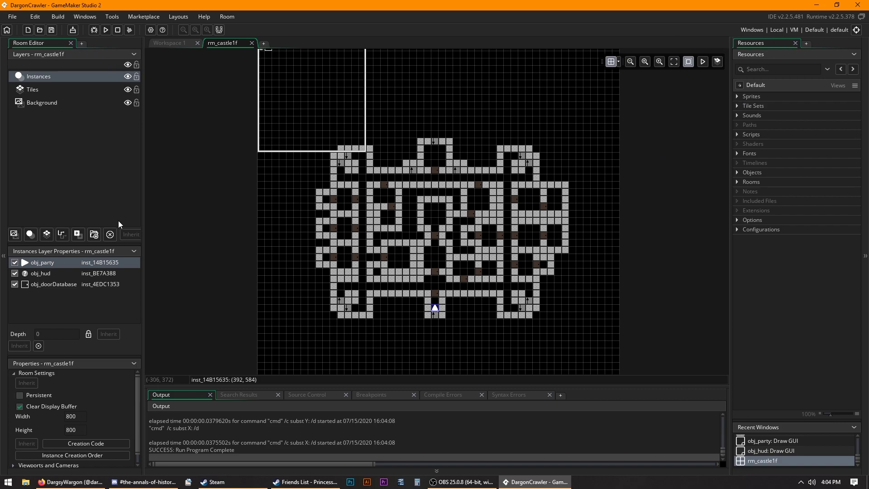
pyautogui.click(34, 86)
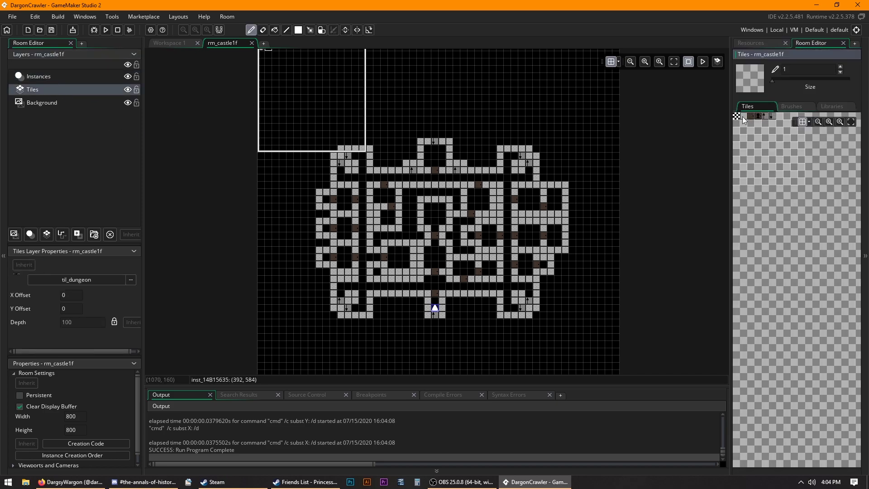
# - Paint grey brick closet walls below the castle, with a brown door tile in the top wall
pyautogui.click(744, 116)
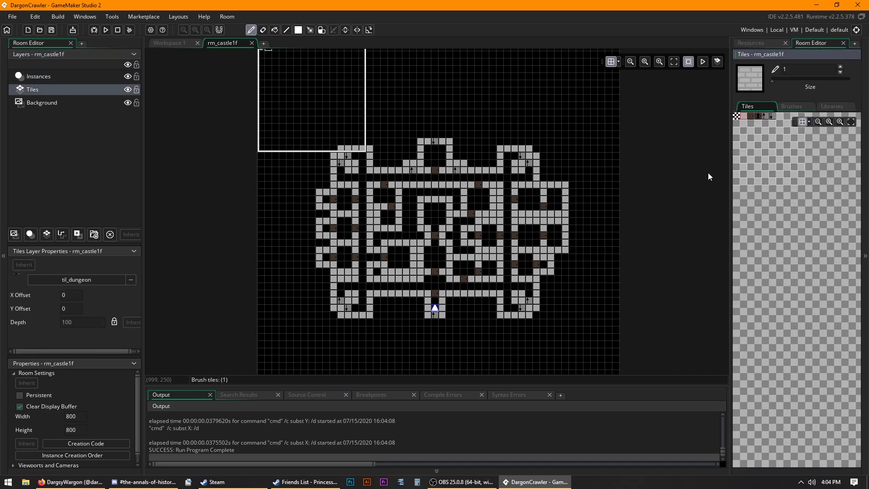
pyautogui.moveTo(524, 350)
pyautogui.mouseDown()
pyautogui.moveTo(538, 352)
pyautogui.moveTo(516, 365)
pyautogui.mouseUp()
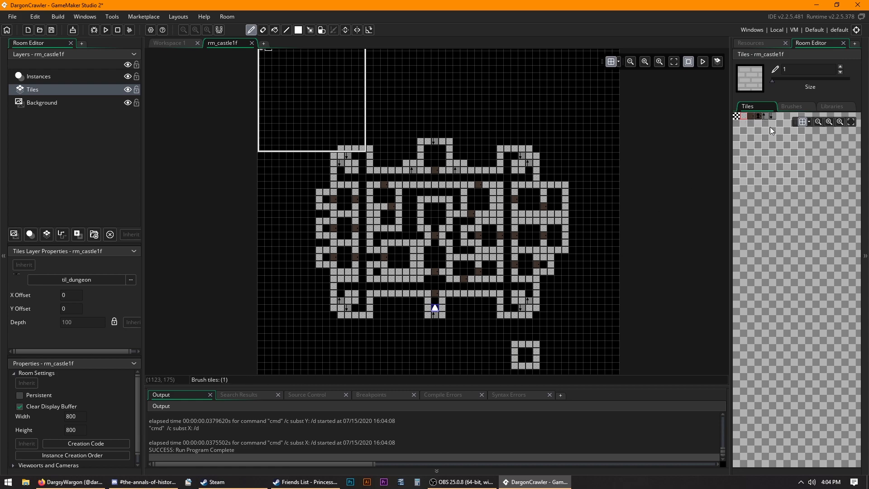
pyautogui.click(754, 118)
pyautogui.click(530, 346)
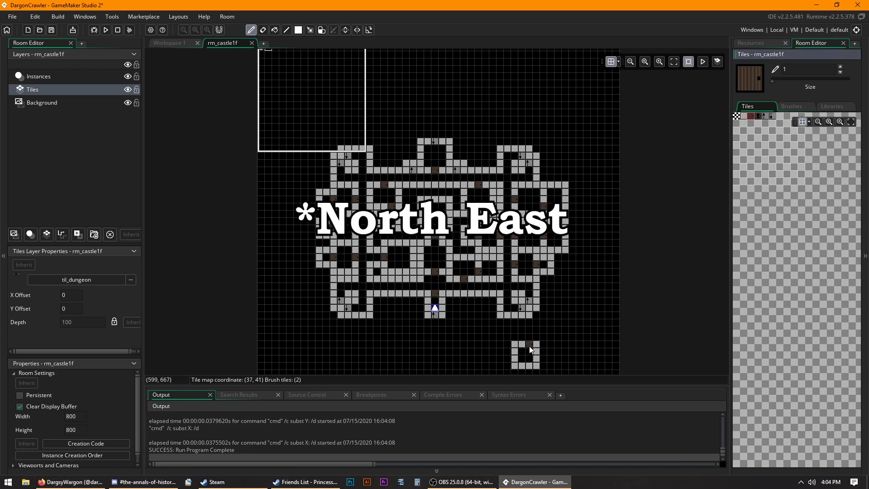
pyautogui.click(745, 118)
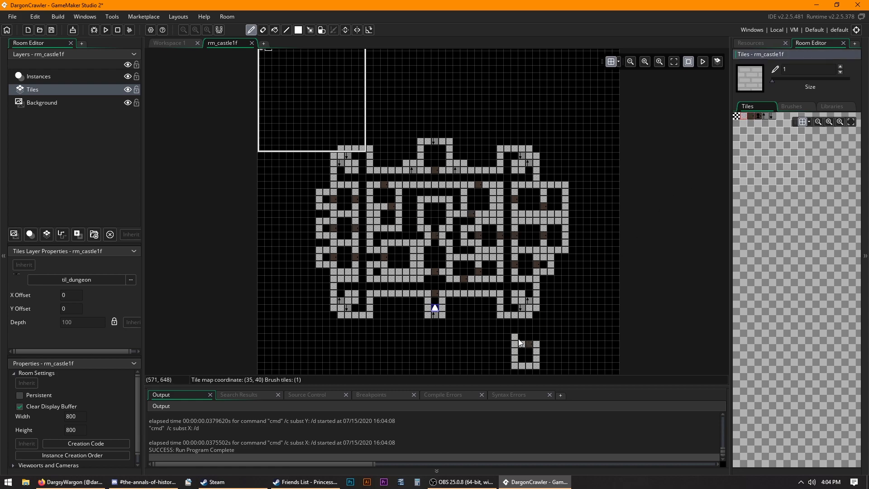
pyautogui.click(533, 330)
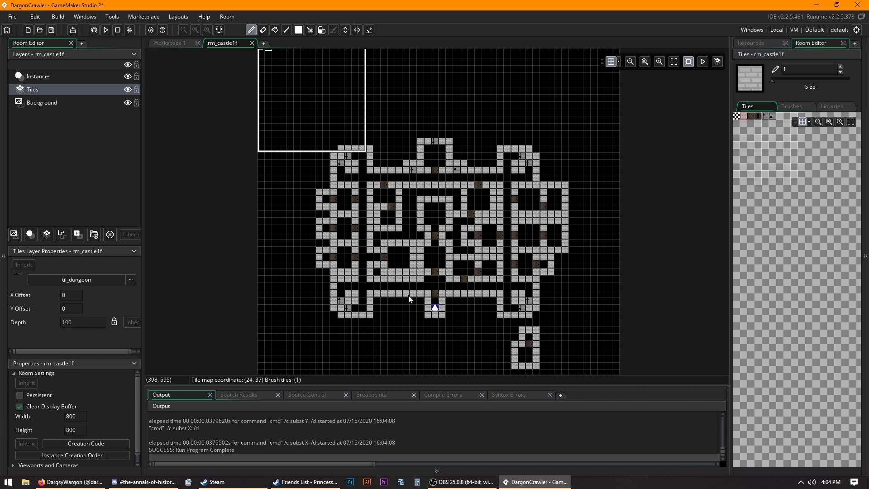
# - On the Instances layer, move obj_party onto the closet's floor cell
pyautogui.click(94, 76)
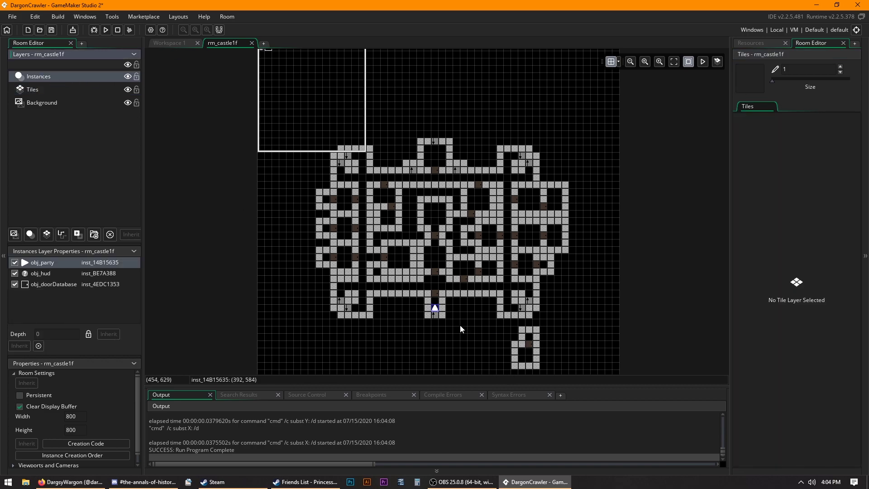
pyautogui.moveTo(433, 307); pyautogui.dragTo(534, 366)
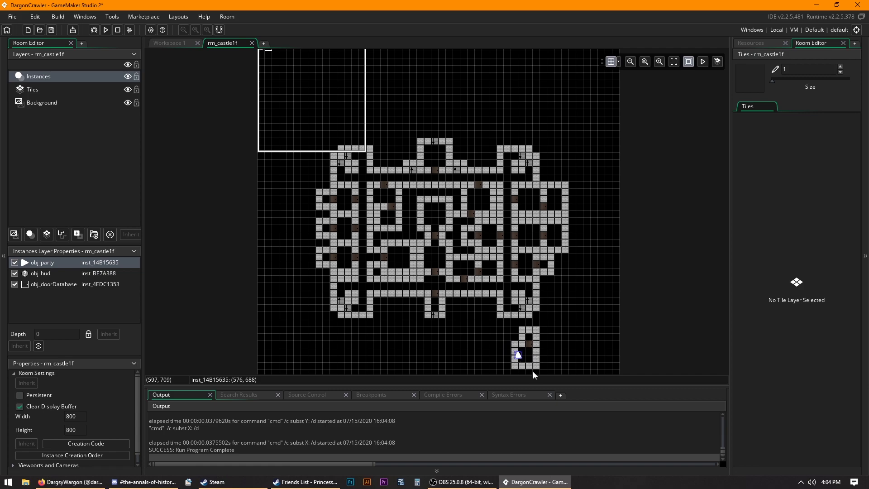
pyautogui.keyDown('ctrl'); pyautogui.scroll(5, 530, 365); pyautogui.keyUp('ctrl')
pyautogui.moveTo(476, 309); pyautogui.dragTo(503, 289)
# - Reset the room view to 100% and run the game
pyautogui.keyDown('ctrl'); pyautogui.scroll(-5, 533, 314); pyautogui.keyUp('ctrl')
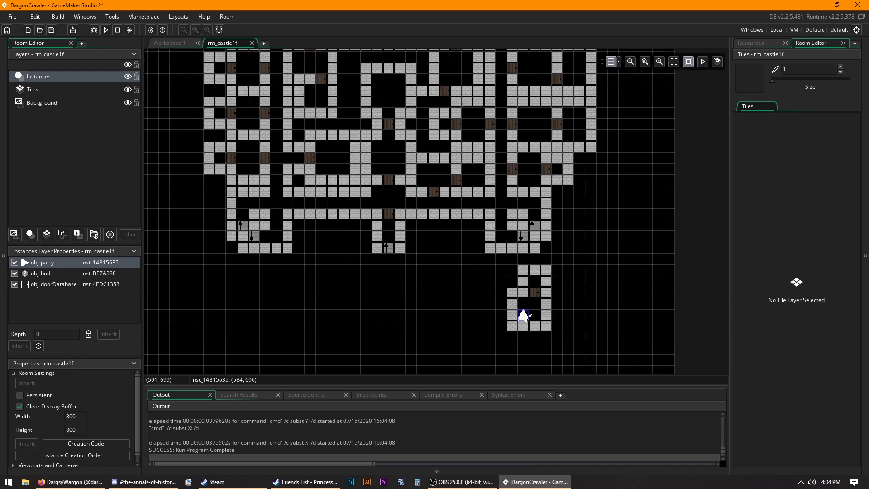
pyautogui.click(645, 61)
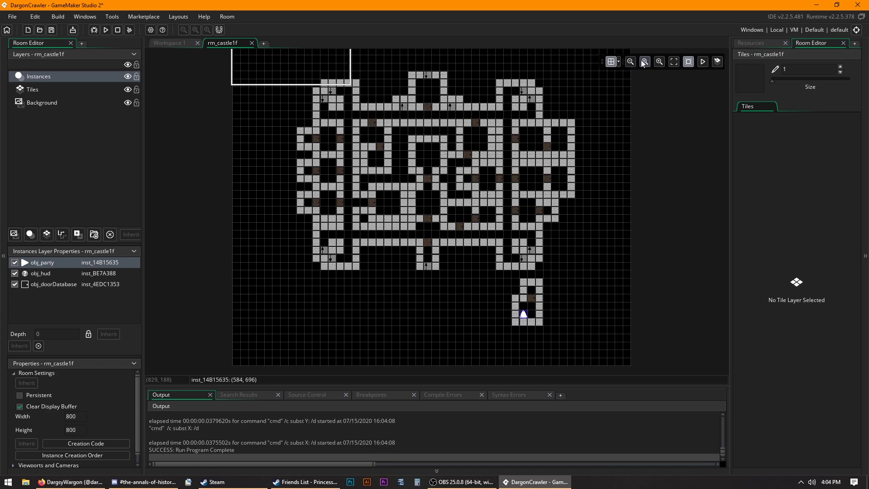
pyautogui.click(105, 30)
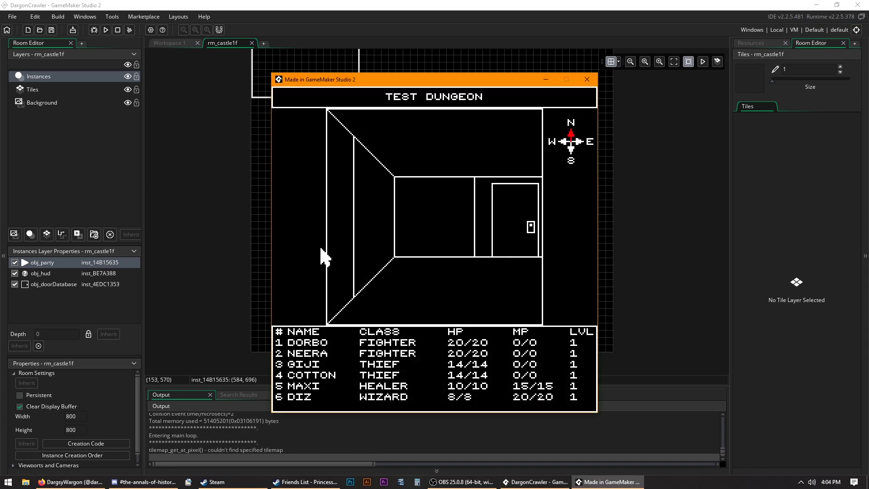
# - Move and turn the party around inside the closet, ending facing west
pyautogui.press('Up')
pyautogui.press('Up')
pyautogui.press('Left')
pyautogui.press('Up')
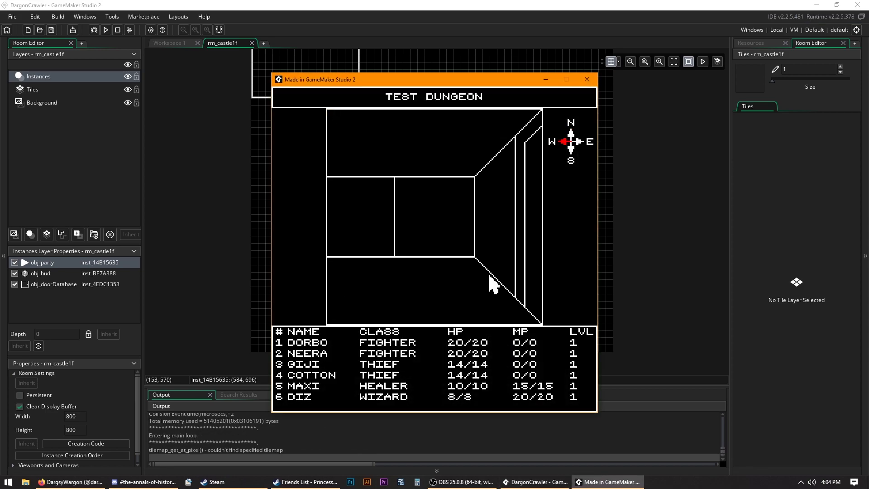
pyautogui.press('Right')
pyautogui.press('Up')
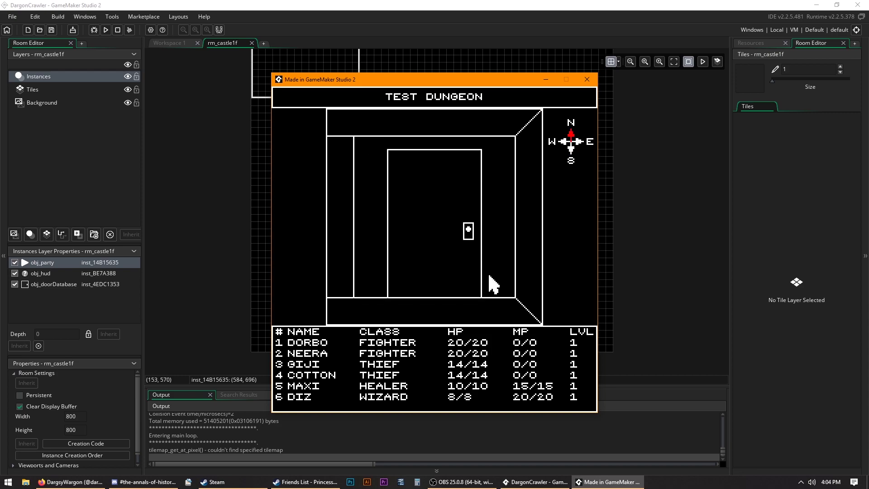
pyautogui.press('Right')
pyautogui.press('Right')
pyautogui.press('Up')
pyautogui.press('Up')
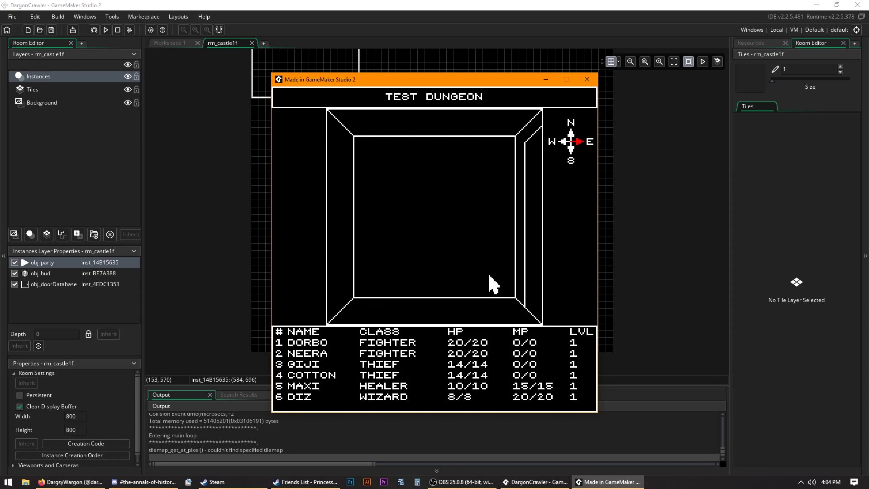
pyautogui.press('Up')
pyautogui.press('Right')
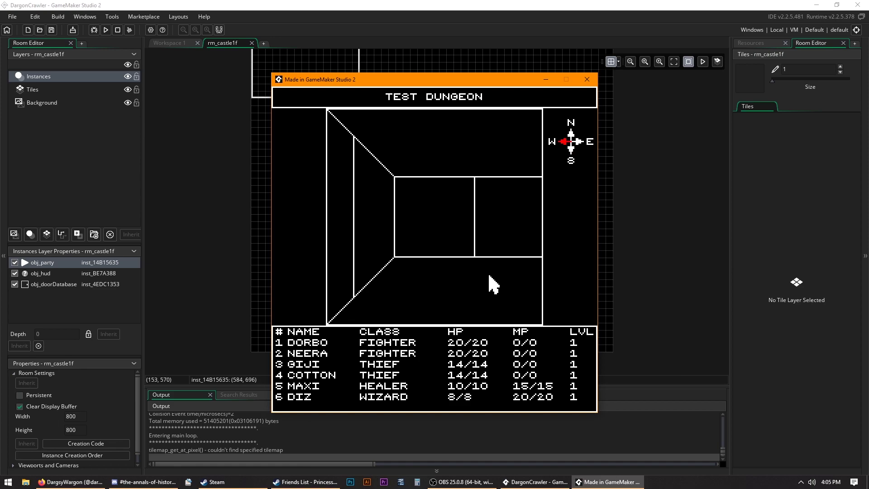
pyautogui.press('Right')
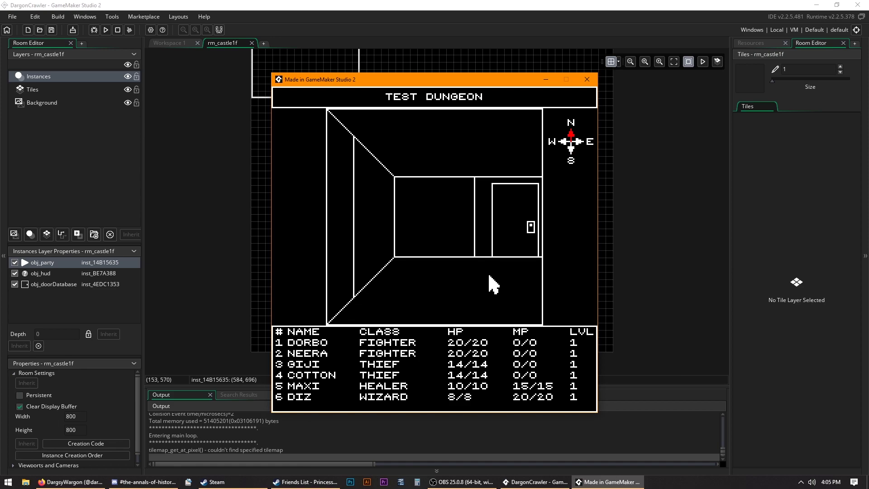
# - Close the test game window and recentre the castle map in the room editor
pyautogui.click(587, 80)
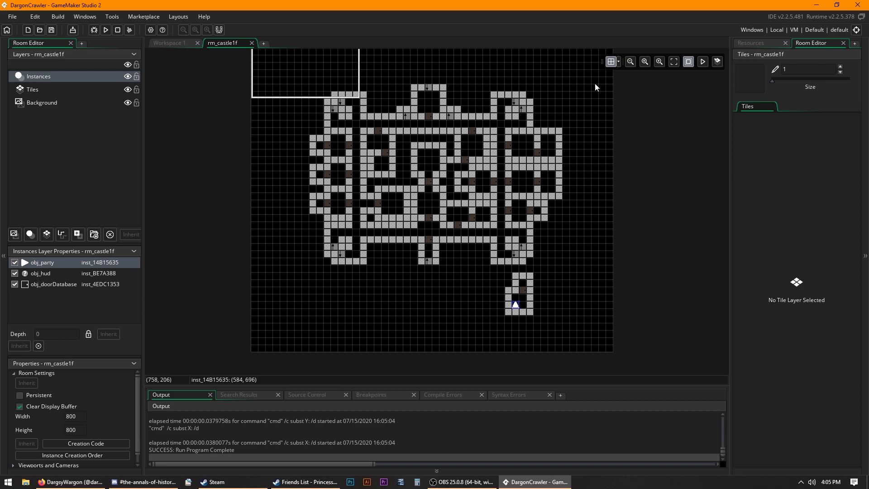
pyautogui.moveTo(598, 94); pyautogui.dragTo(588, 137, button='middle')
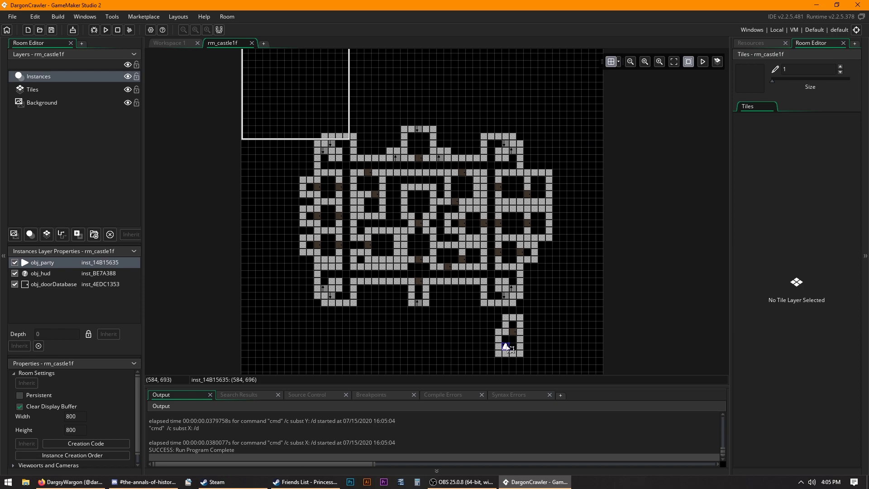
# - Drag obj_party out of the closet onto the castle's south entrance cell at (392, 584)
pyautogui.moveTo(500, 347); pyautogui.dragTo(406, 292)
pyautogui.keyDown('ctrl'); pyautogui.scroll(8, 405, 290); pyautogui.keyUp('ctrl')
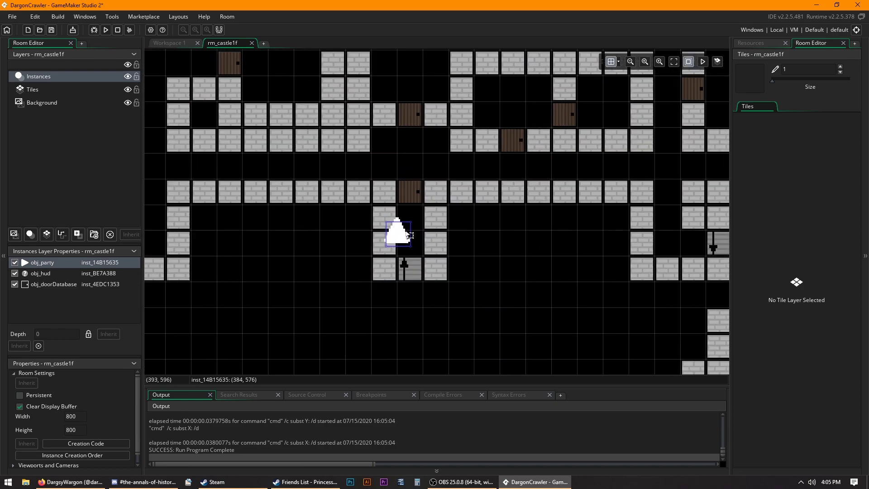
pyautogui.moveTo(376, 203); pyautogui.dragTo(340, 175)
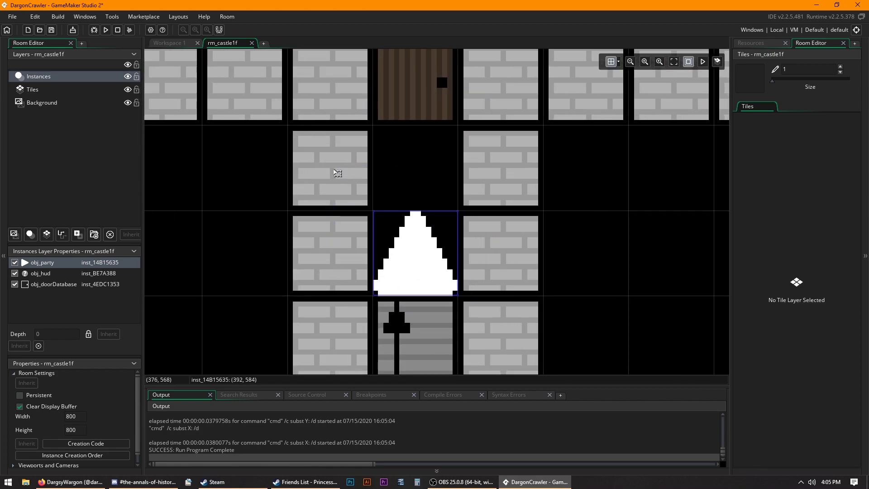
pyautogui.keyDown('ctrl'); pyautogui.scroll(-1, 531, 303); pyautogui.keyUp('ctrl')
pyautogui.keyDown('ctrl'); pyautogui.scroll(-6, 531, 302); pyautogui.keyUp('ctrl')
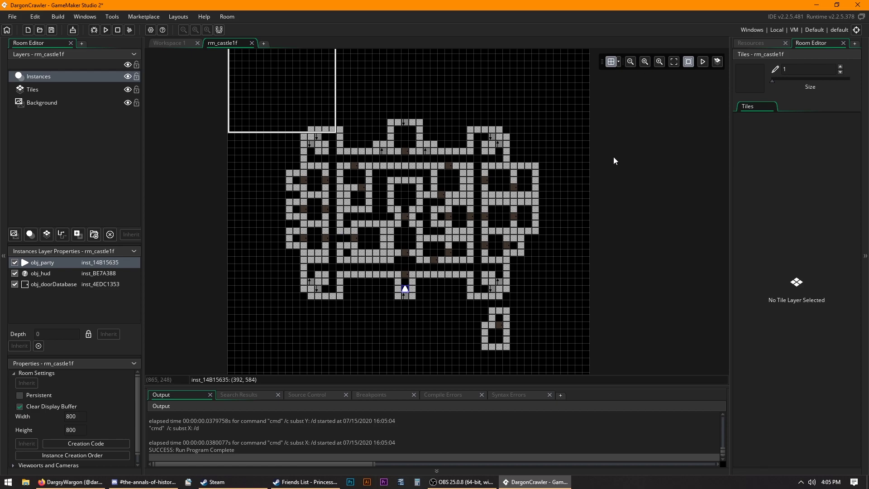
pyautogui.scroll(4, 581, 215)
pyautogui.scroll(-5, 570, 238)
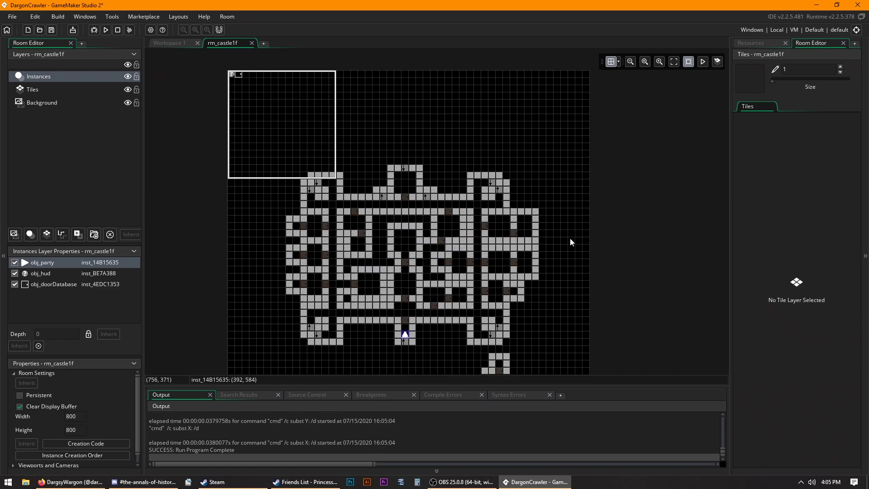
pyautogui.scroll(1, 570, 239)
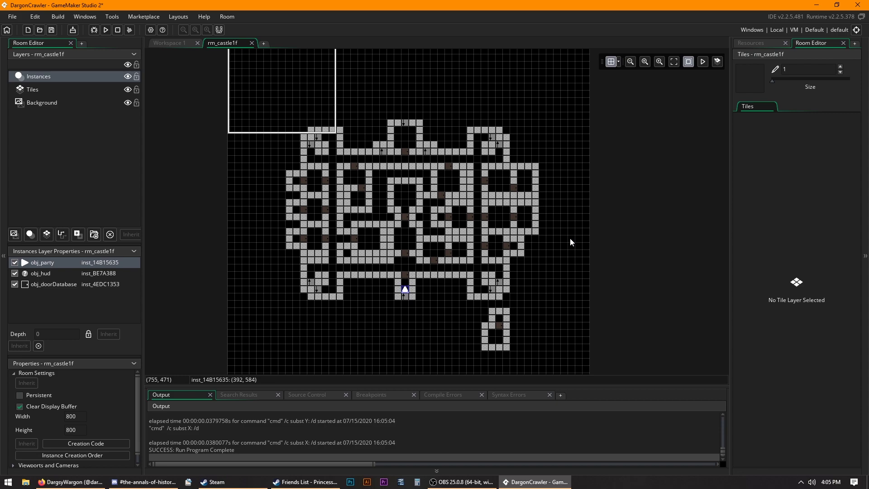
pyautogui.scroll(-2, 547, 262)
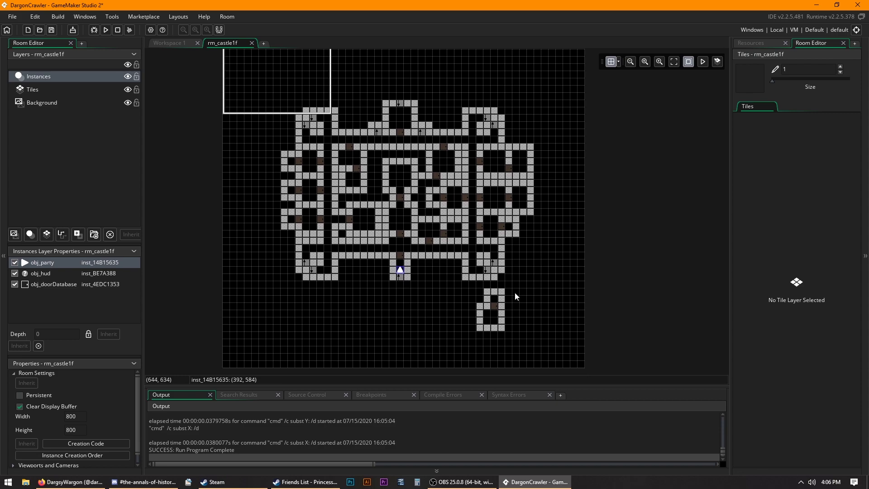